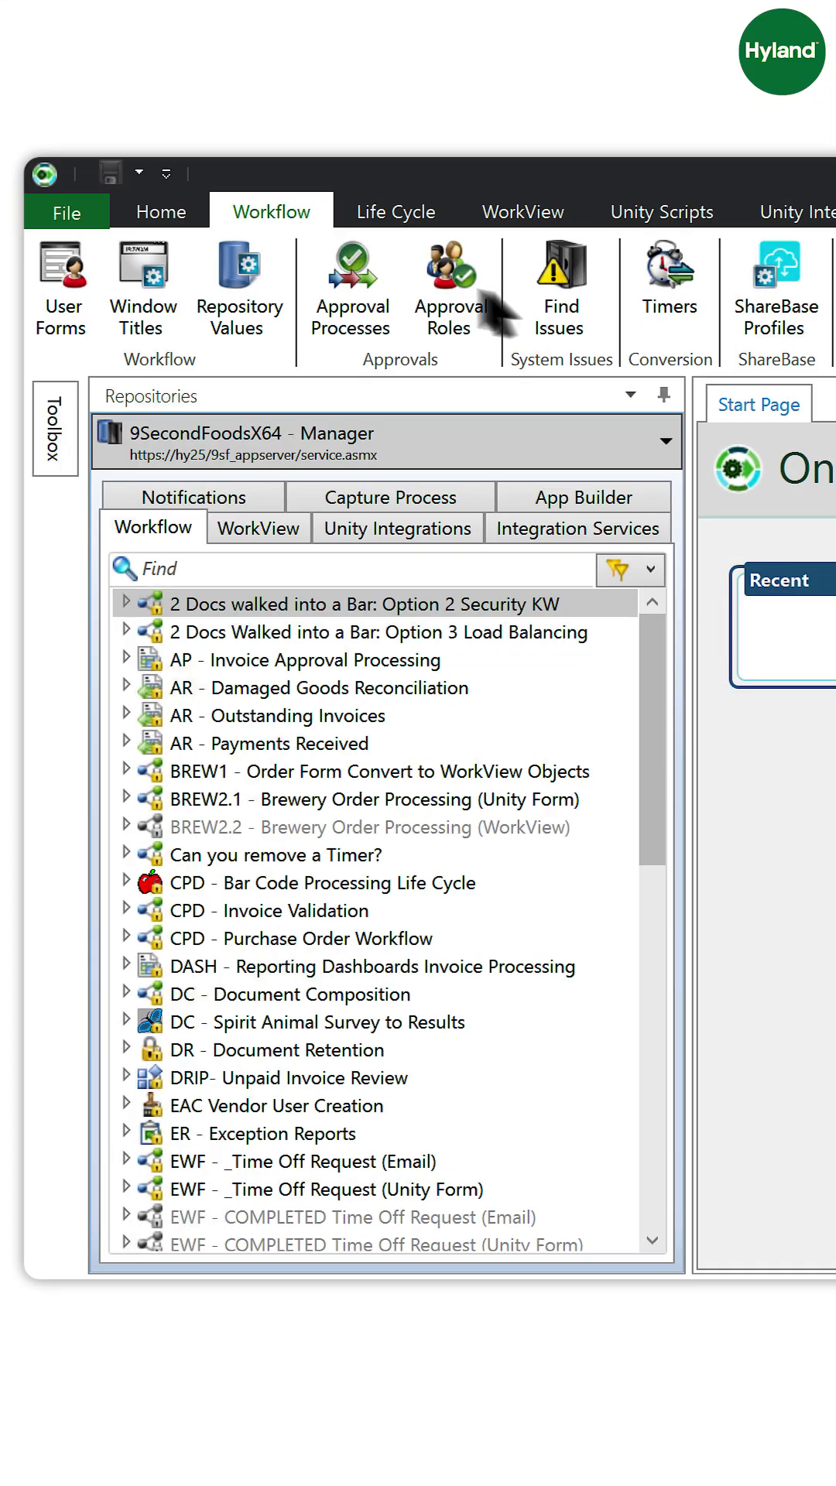
# Open Timer Conversion with all seven legacy timers checked for Unity Scheduler conversion.
pyautogui.click(668, 310)
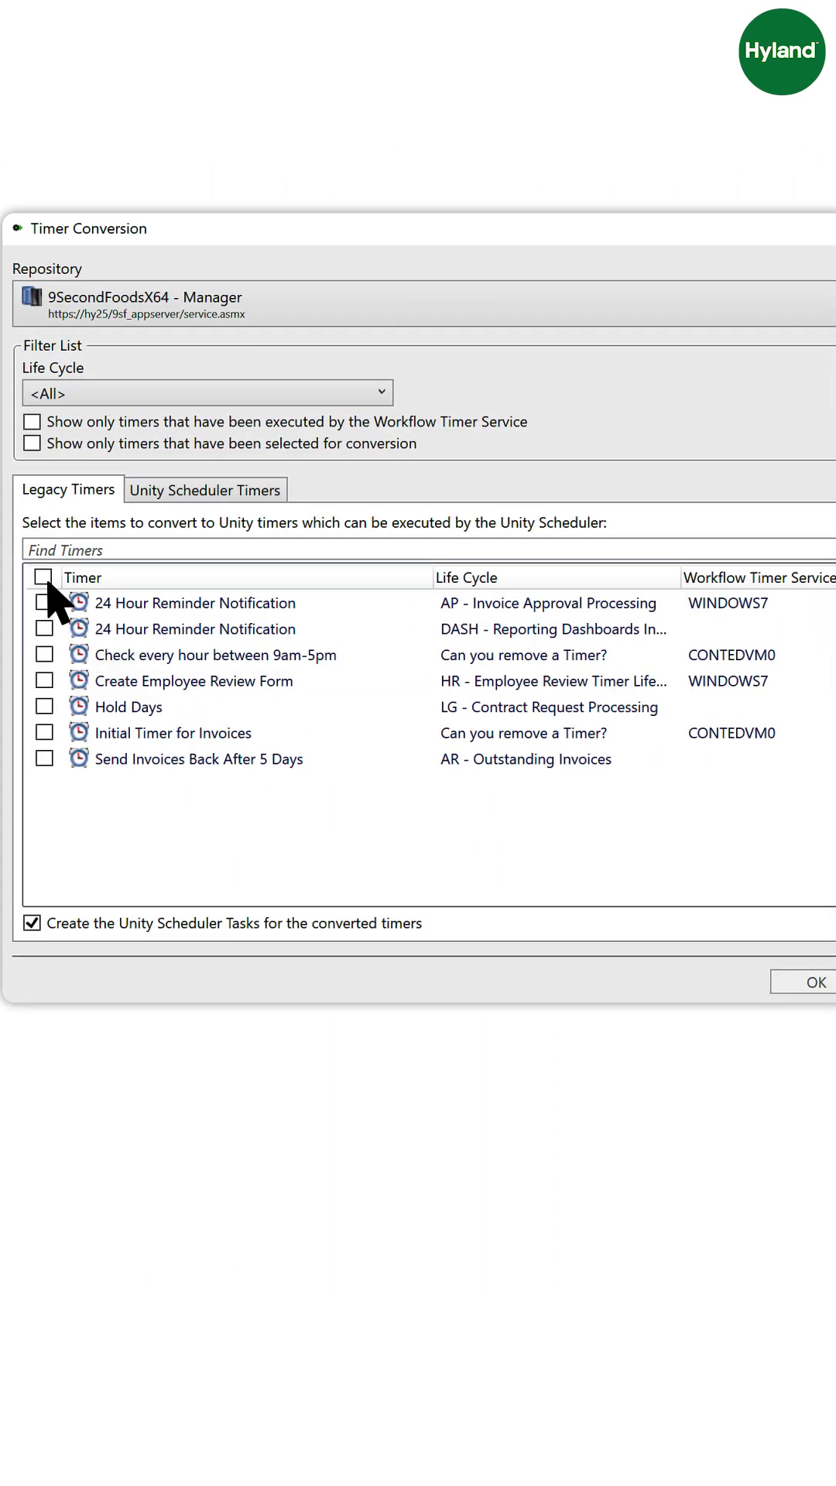
# Confirm the conversion of all seven checked timers, with 'Create the Unity Scheduler Tasks' enabled.
pyautogui.click(805, 990)
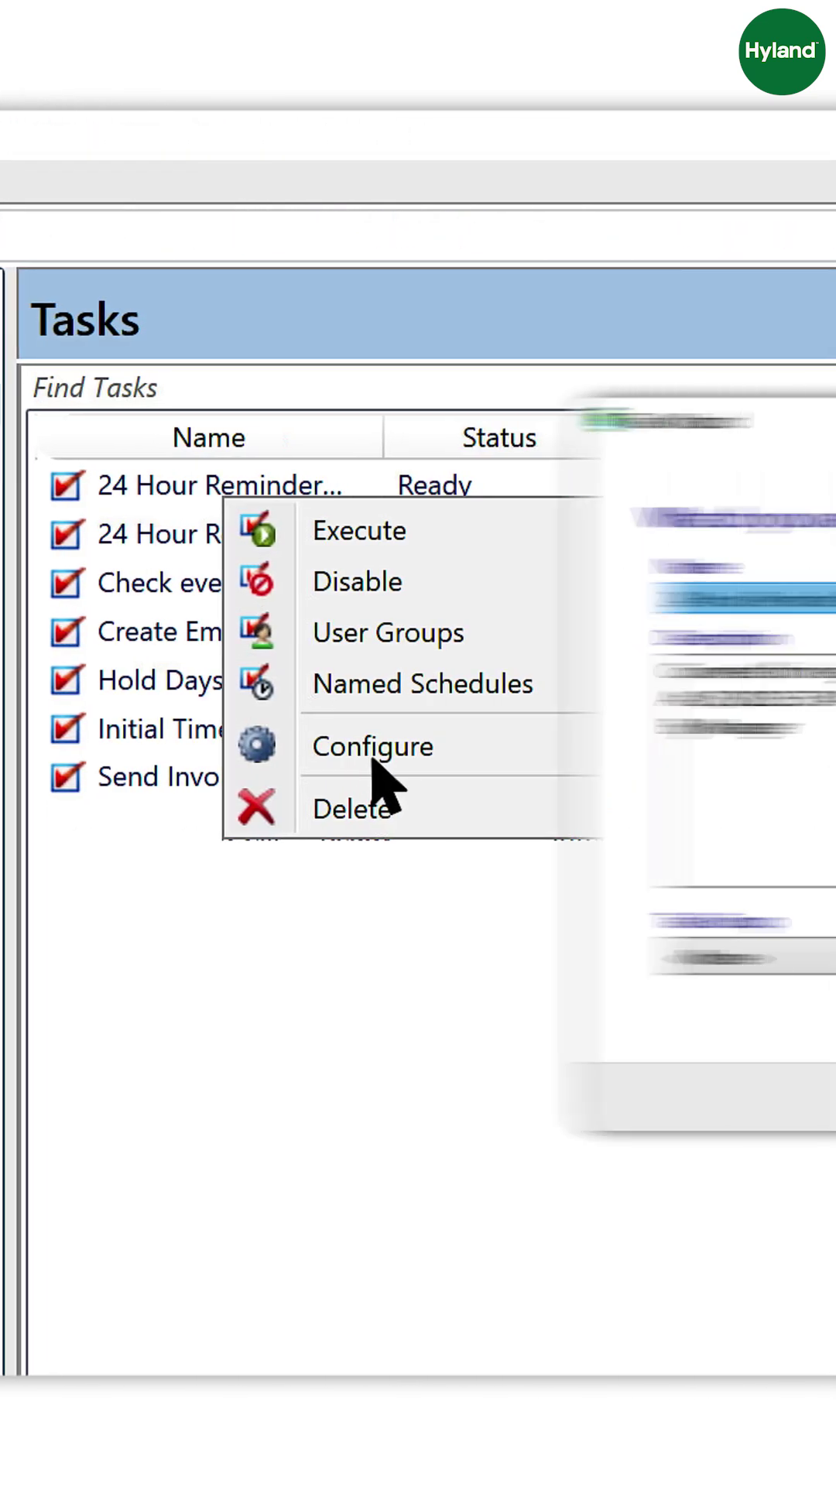
# Step through the 24 Hour Reminder Task Wizard to its 24-hour interval schedule page.
pyautogui.click(806, 1099)
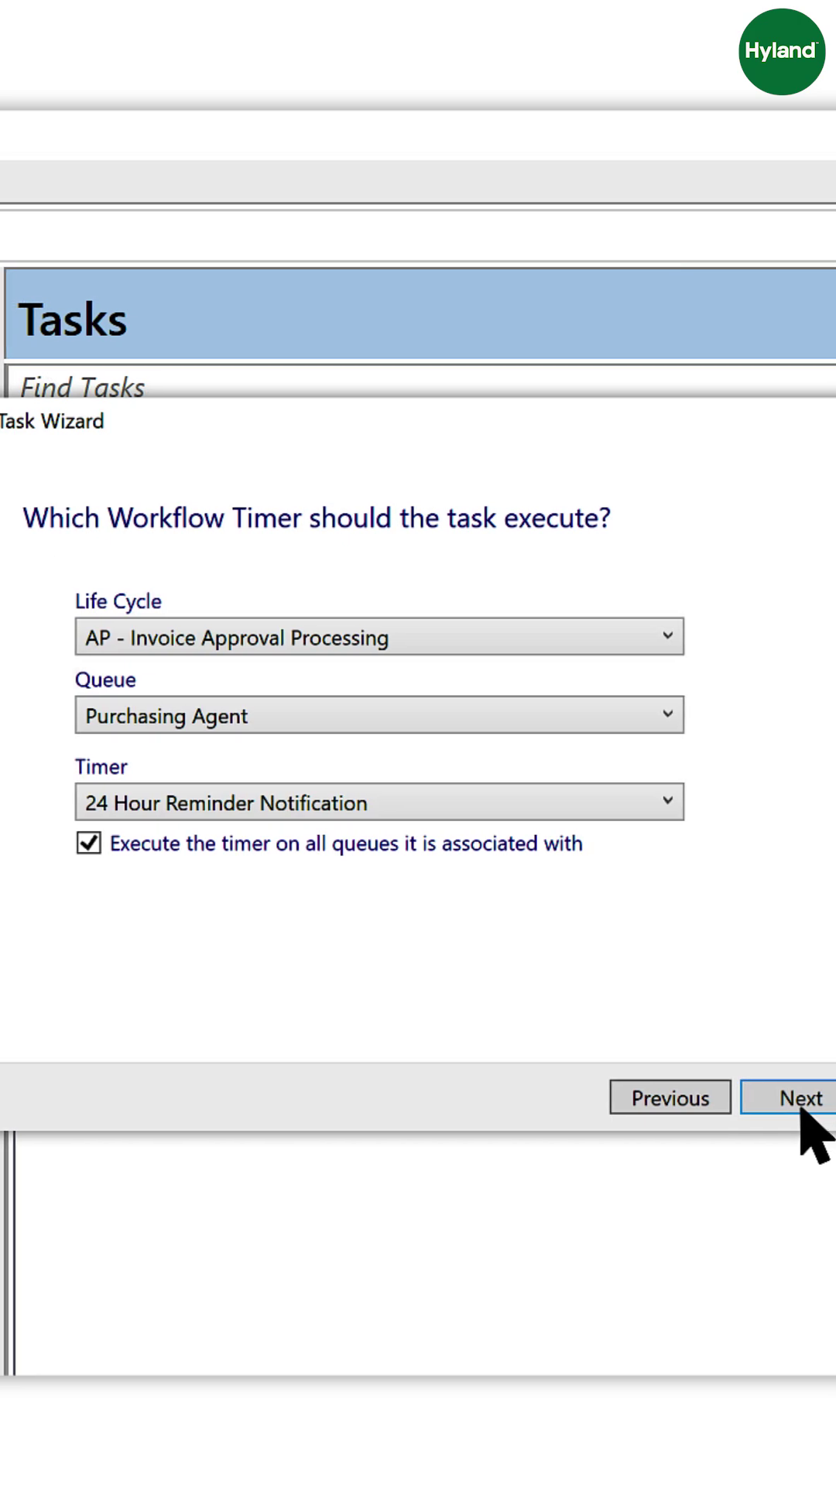
pyautogui.click(807, 1098)
pyautogui.click(796, 1103)
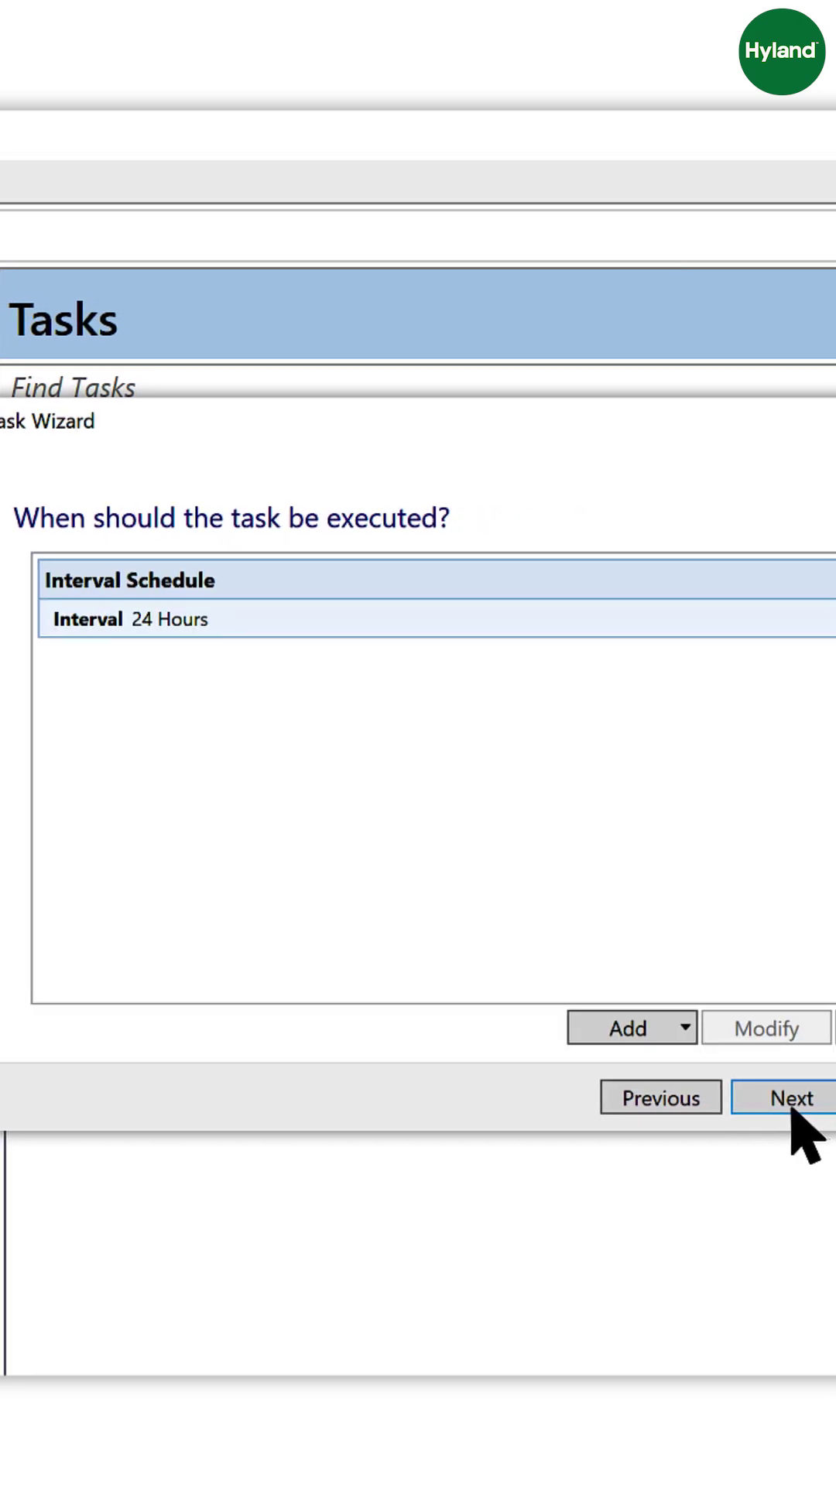